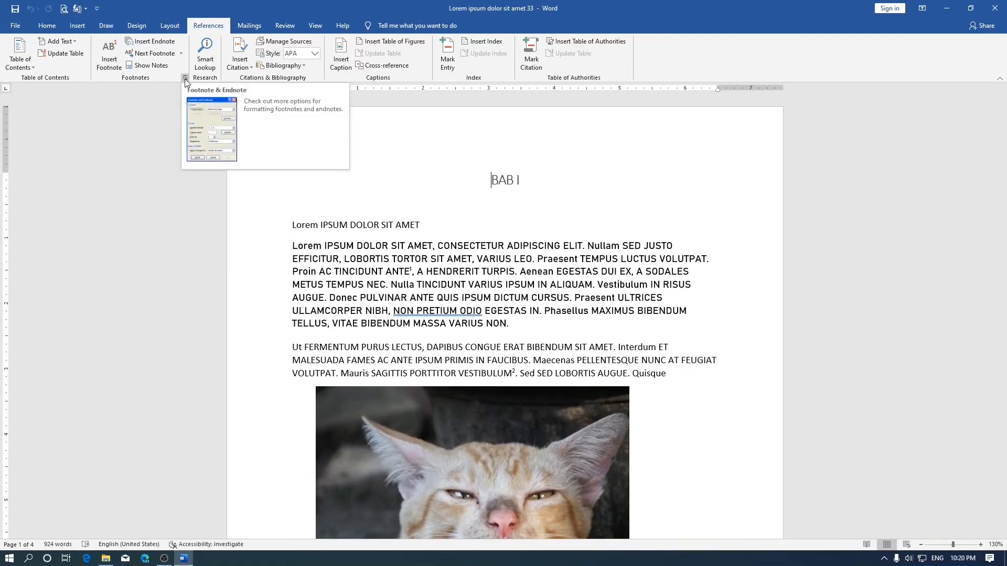
Set the footnote number format to a, b, c, ... and apply it to the whole document
{"action": "left_click", "coordinate": [185, 79]}
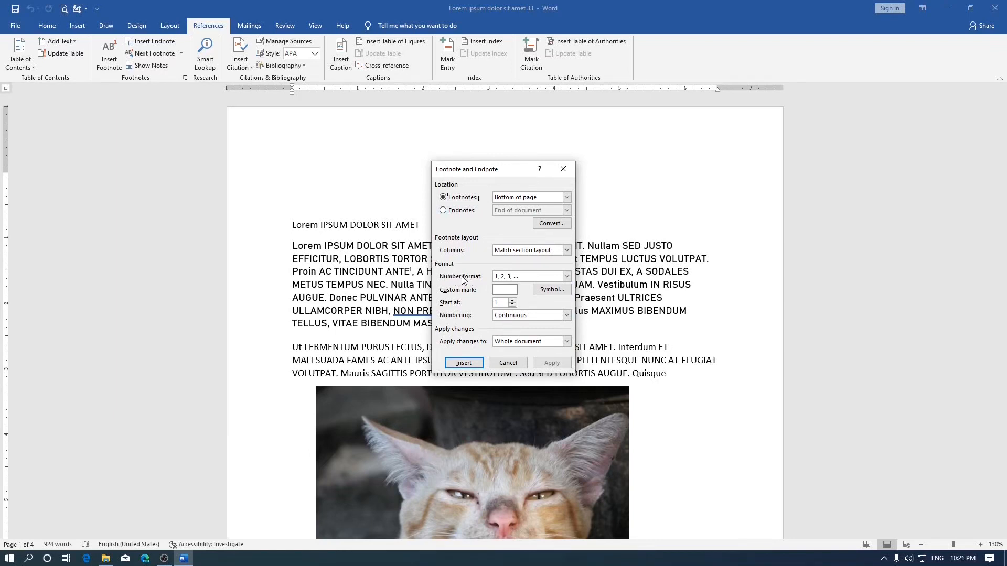
{"action": "left_click", "coordinate": [498, 278]}
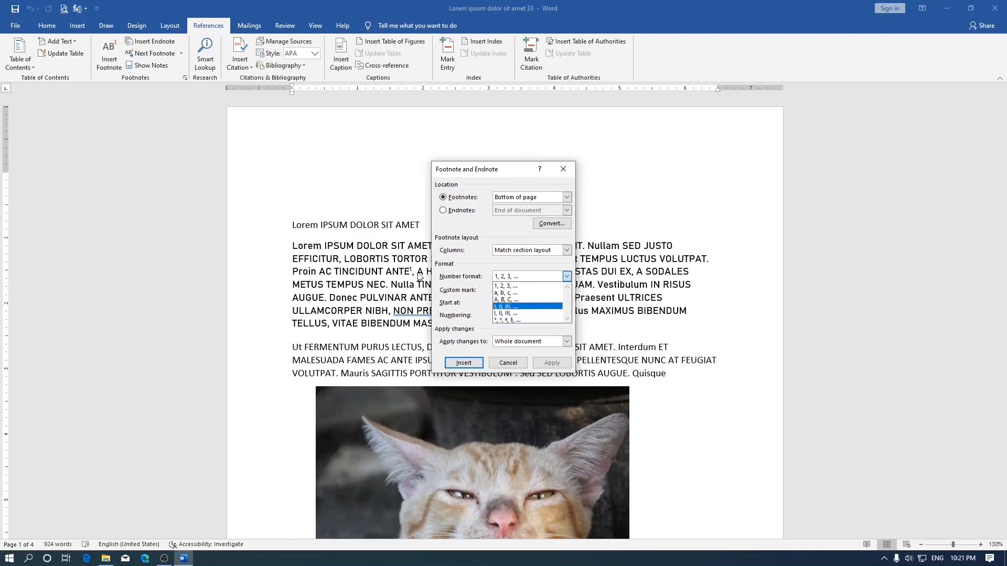
{"action": "left_click", "coordinate": [512, 297]}
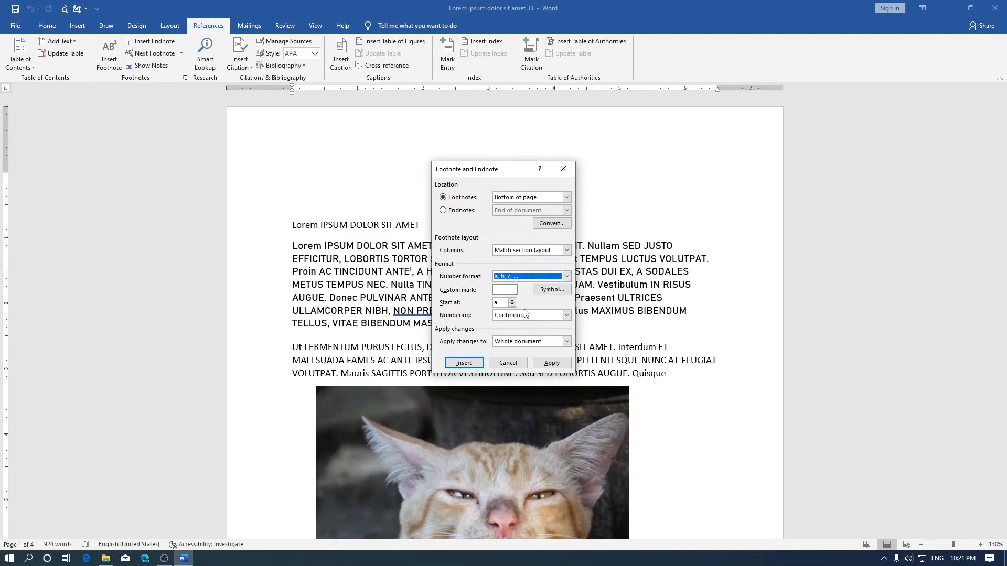
{"action": "left_click", "coordinate": [548, 364]}
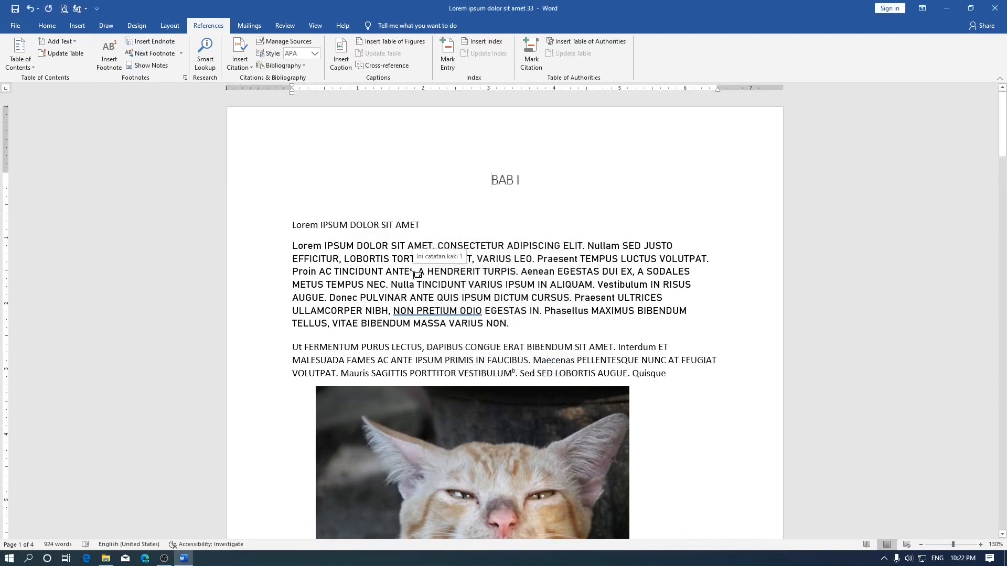
Try to insert the Π symbol from the Symbol font as a custom mark before the first footnote, and undo the insertion
{"action": "scroll", "coordinate": [414, 275], "scroll_direction": "up", "scroll_amount": 4, "text": "ctrl"}
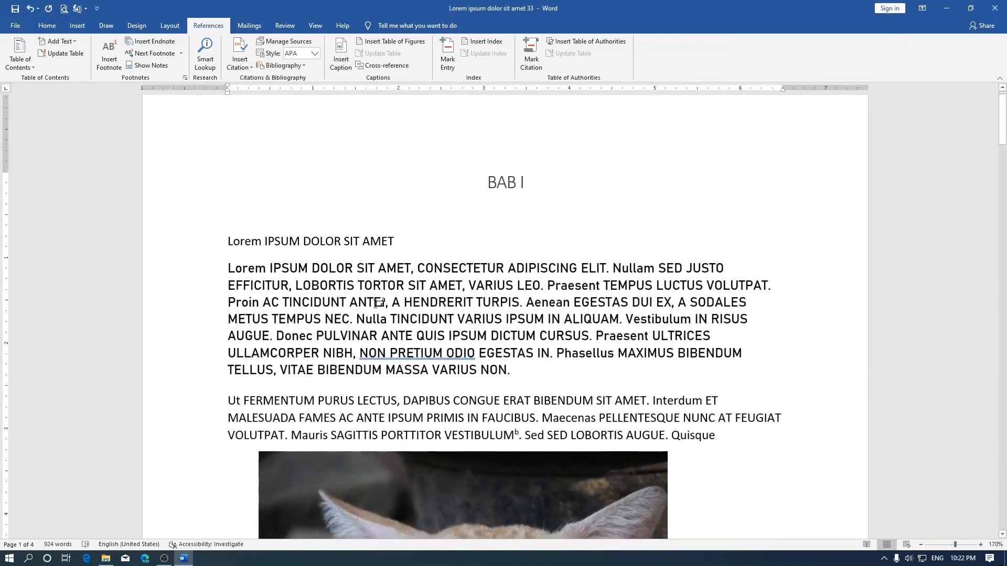
{"action": "mouse_move", "coordinate": [382, 304]}
{"action": "scroll", "coordinate": [386, 305], "scroll_direction": "down", "scroll_amount": 1}
{"action": "scroll", "coordinate": [386, 305], "scroll_direction": "down", "scroll_amount": 8}
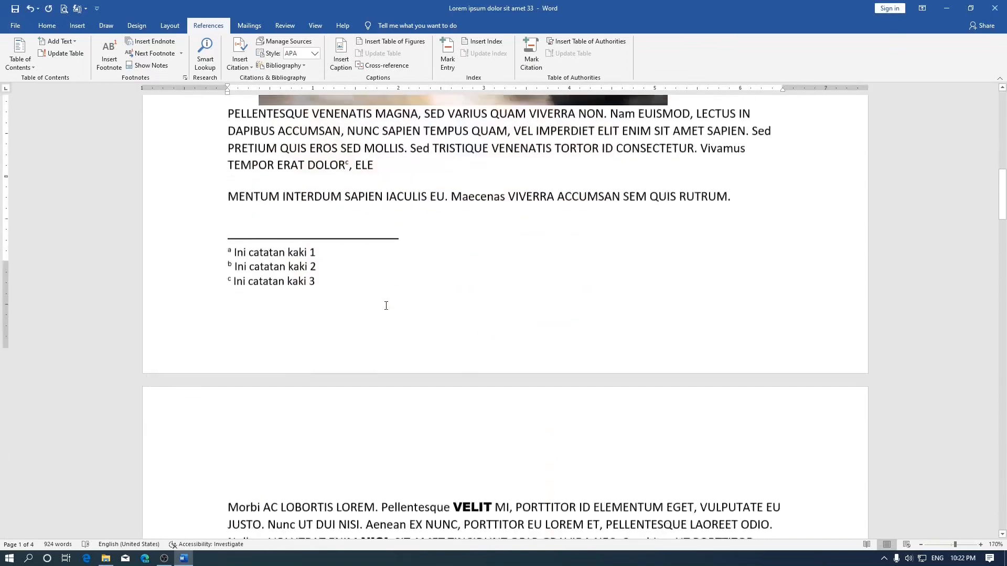
{"action": "left_click", "coordinate": [225, 306]}
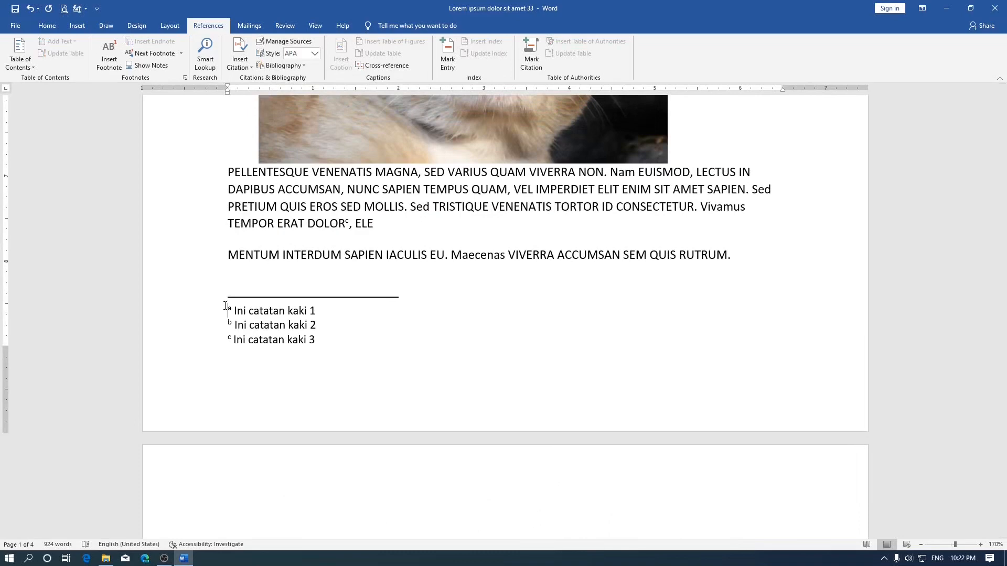
{"action": "scroll", "coordinate": [247, 283], "scroll_direction": "up", "scroll_amount": 3}
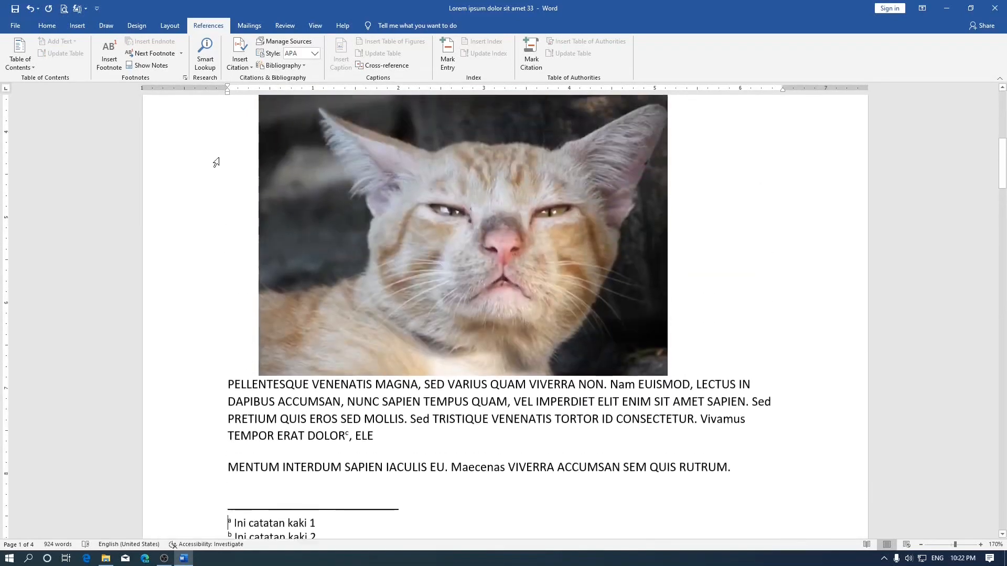
{"action": "left_click", "coordinate": [185, 78]}
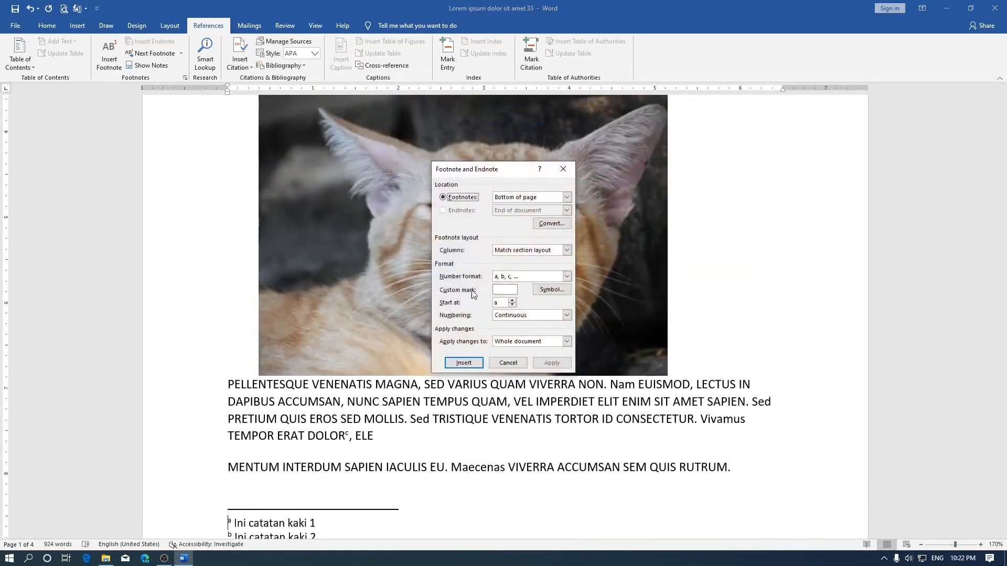
{"action": "left_click", "coordinate": [502, 290]}
{"action": "left_click", "coordinate": [546, 296]}
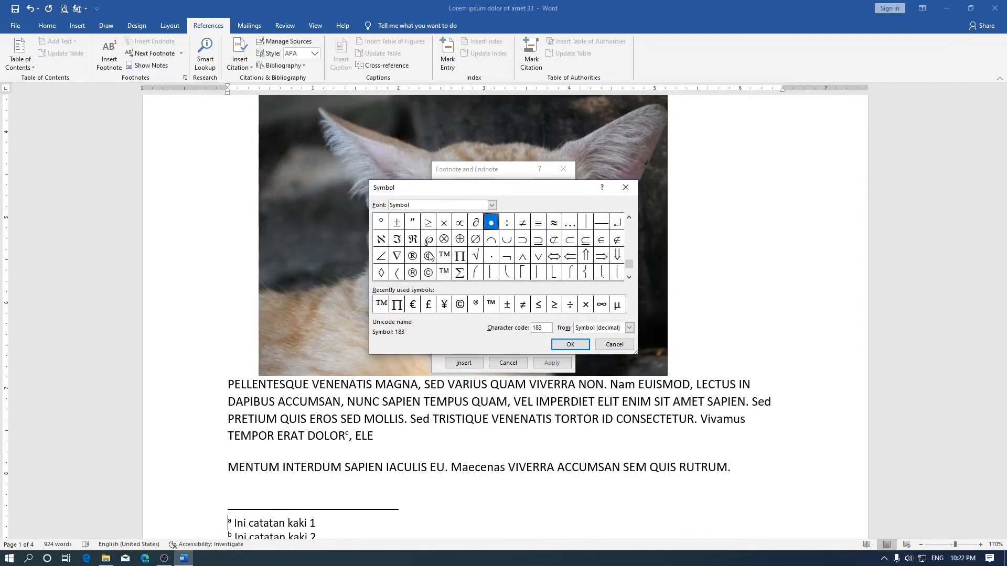
{"action": "left_click", "coordinate": [462, 262]}
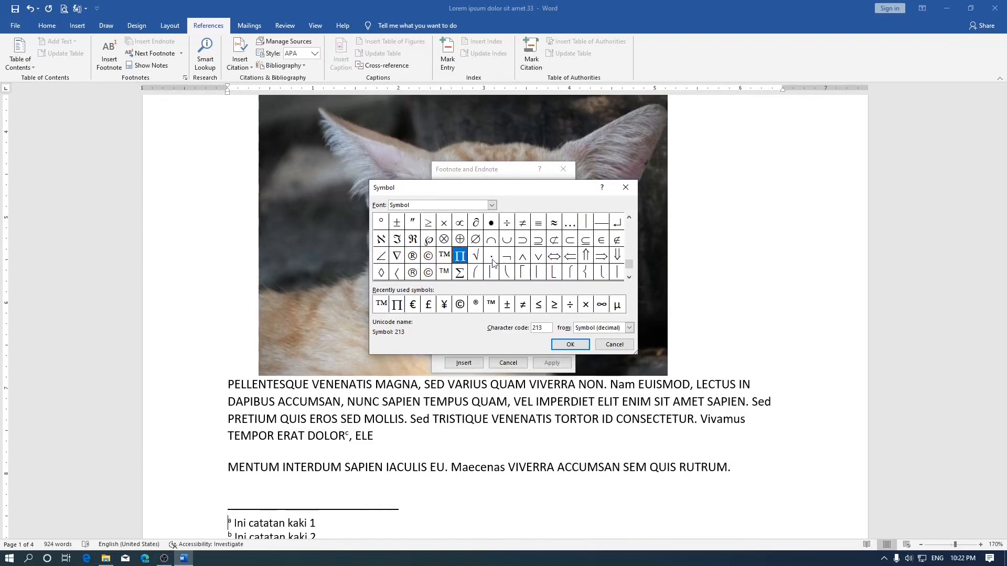
{"action": "left_click", "coordinate": [570, 344]}
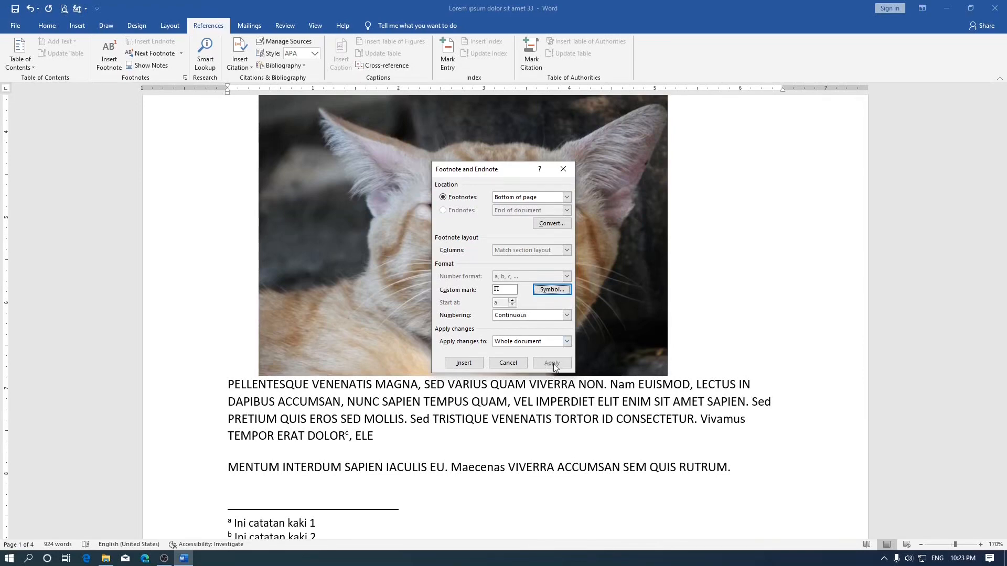
{"action": "left_click", "coordinate": [464, 363]}
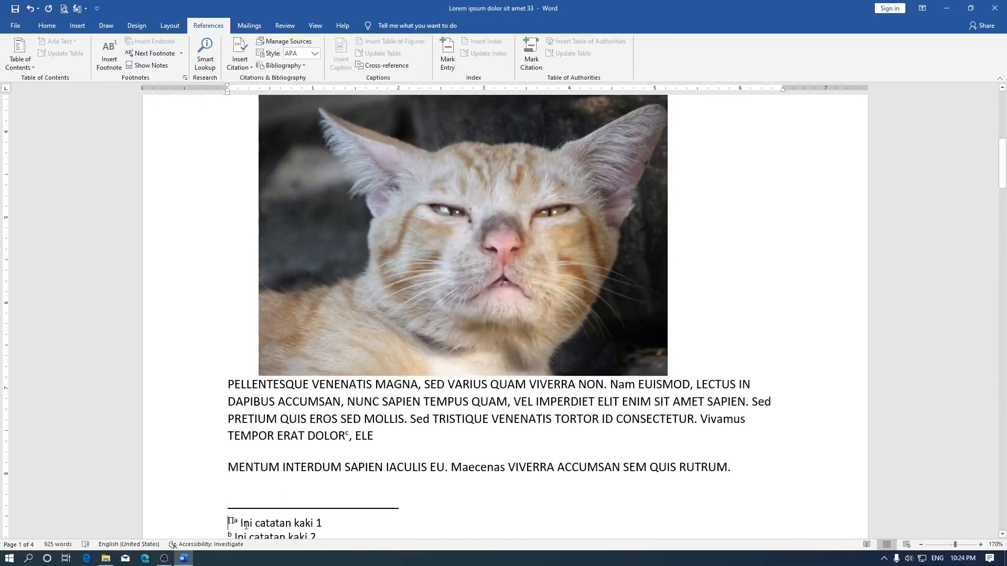
{"action": "key", "text": "ctrl+z"}
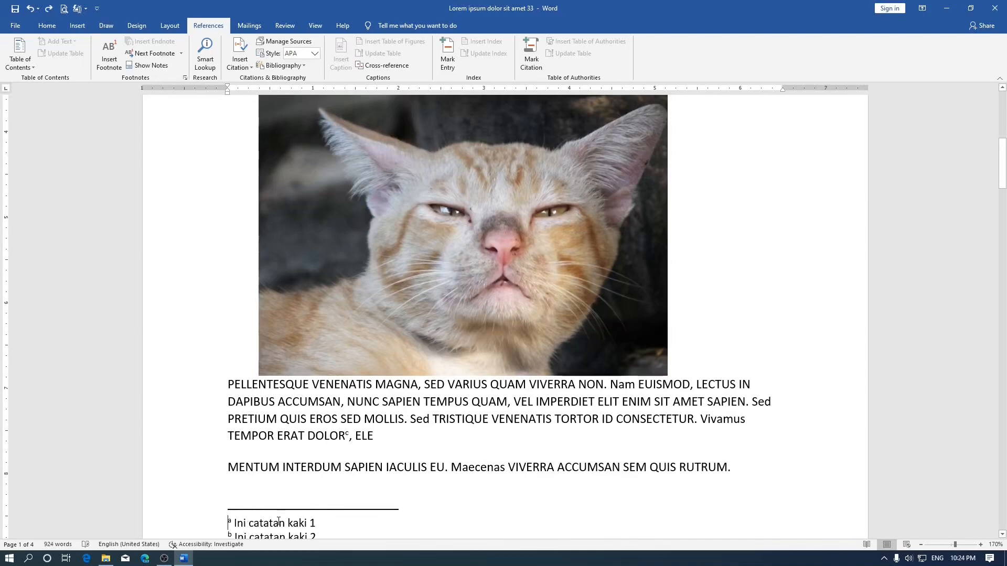
Insert a footnote with the custom mark Π after the word MAGNA and enter "ini catatan kaki a" as its text
{"action": "left_click", "coordinate": [419, 385]}
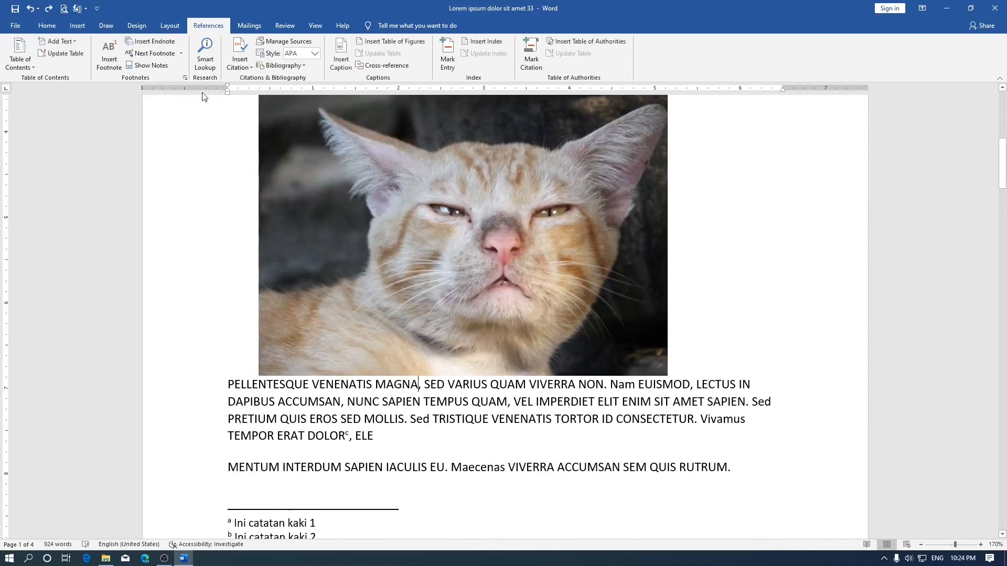
{"action": "left_click", "coordinate": [185, 78]}
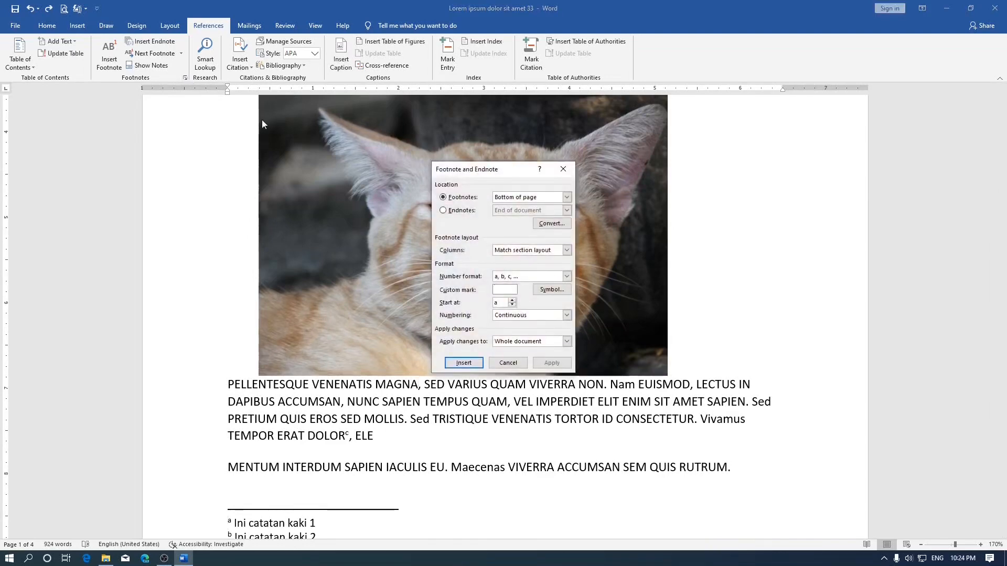
{"action": "left_click", "coordinate": [551, 289]}
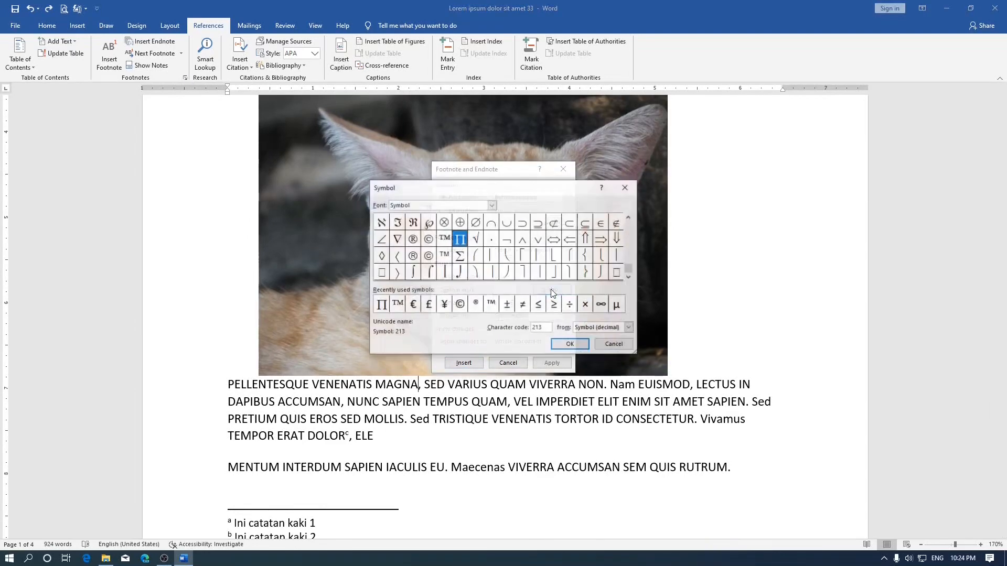
{"action": "left_click", "coordinate": [568, 346]}
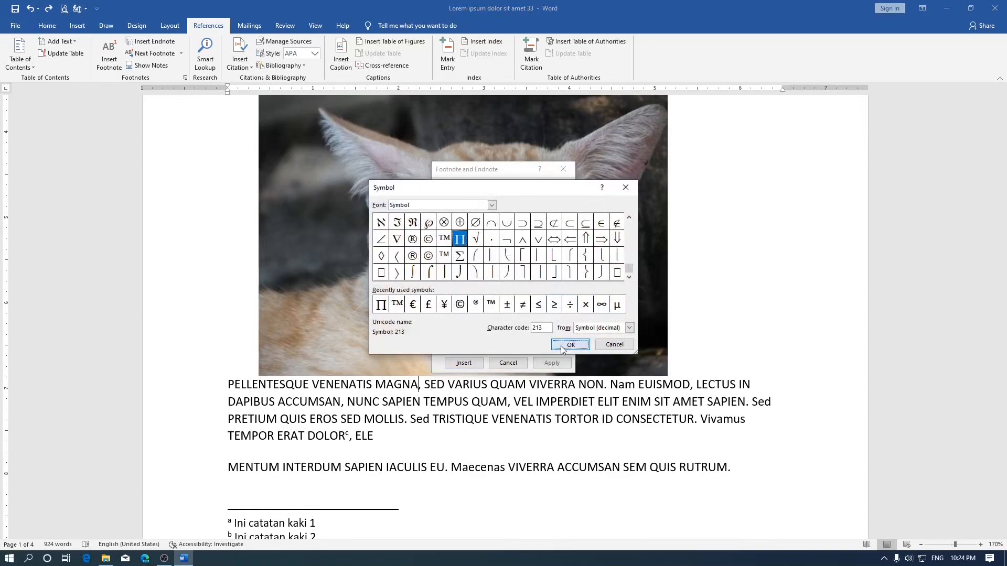
{"action": "left_click", "coordinate": [464, 363]}
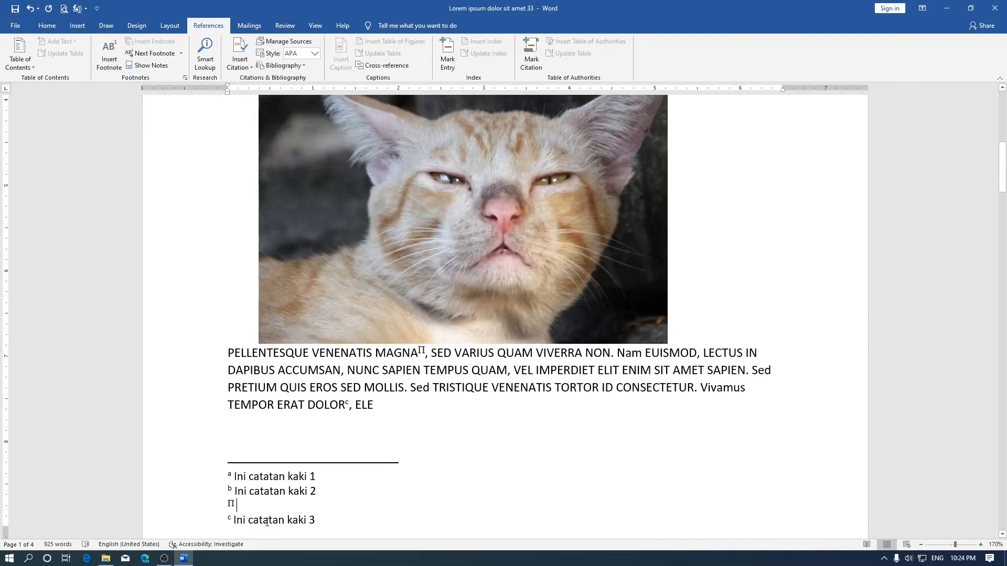
{"action": "scroll", "coordinate": [241, 521], "scroll_direction": "down", "scroll_amount": 1}
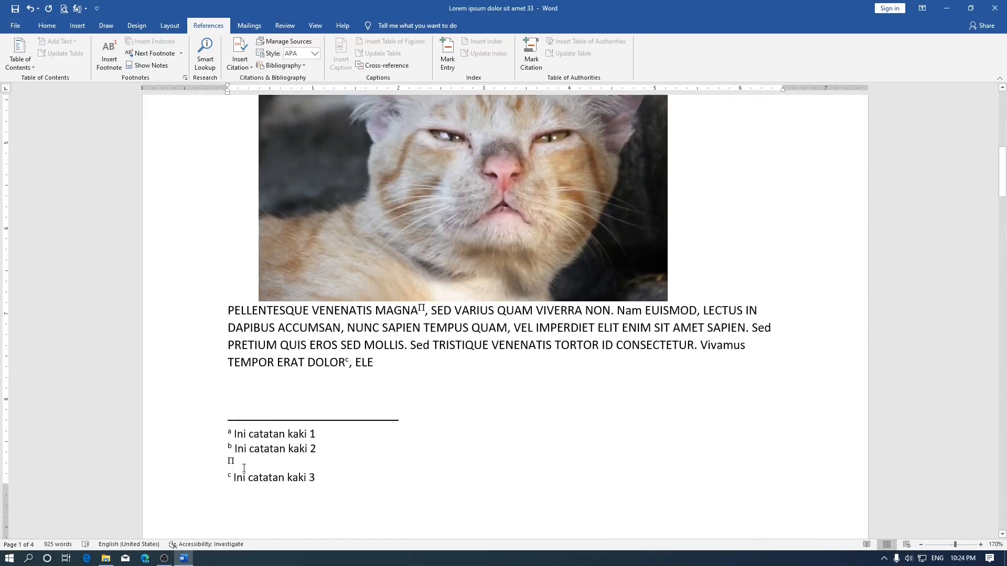
{"action": "left_click", "coordinate": [243, 468]}
{"action": "type", "text": "ini catatan kaki a"}
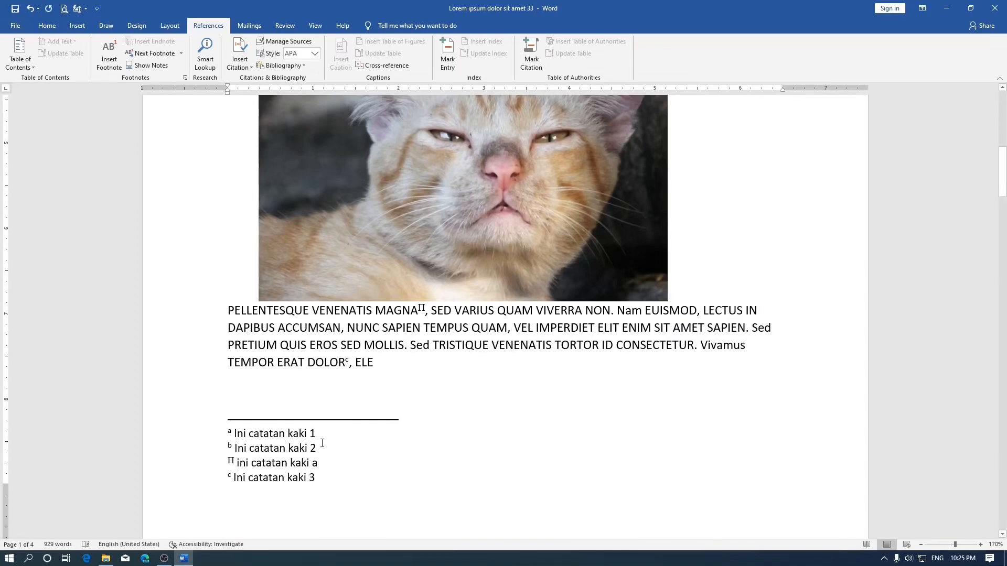
Insert a footnote with the custom mark z after the word MOLLIS and enter "ini catatan kaki b" as its text
{"action": "left_click", "coordinate": [404, 343]}
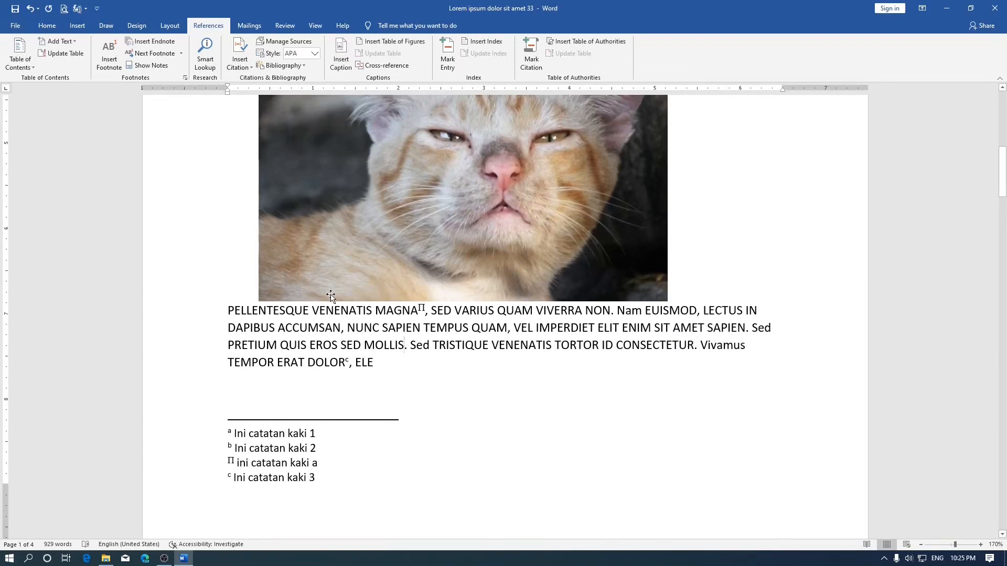
{"action": "left_click", "coordinate": [185, 77]}
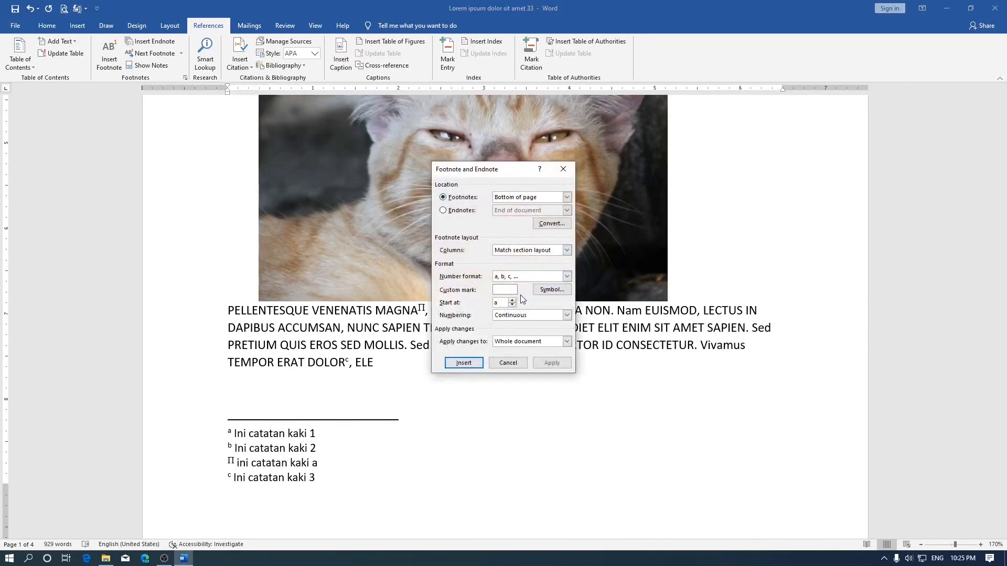
{"action": "left_click", "coordinate": [546, 290]}
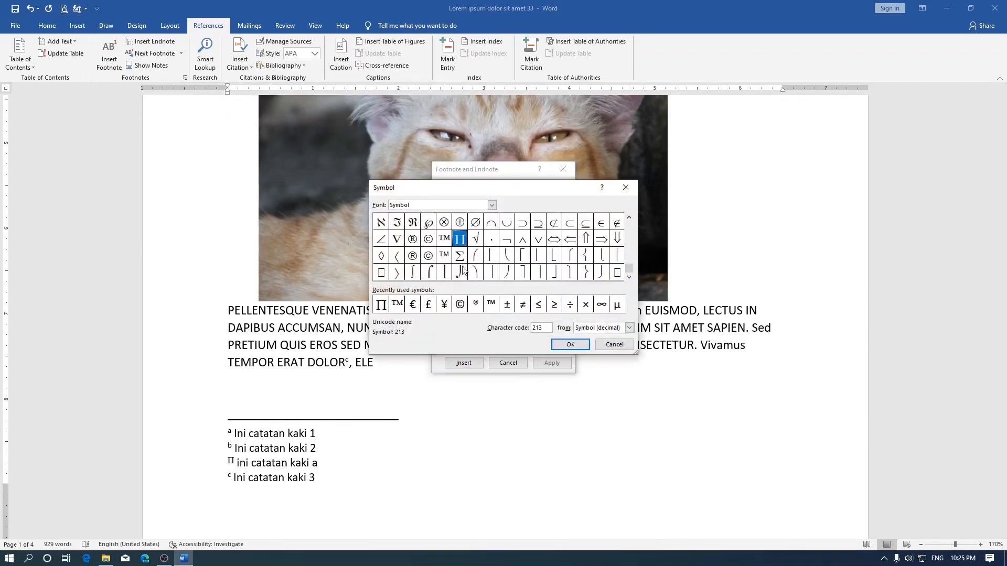
{"action": "left_click", "coordinate": [614, 344]}
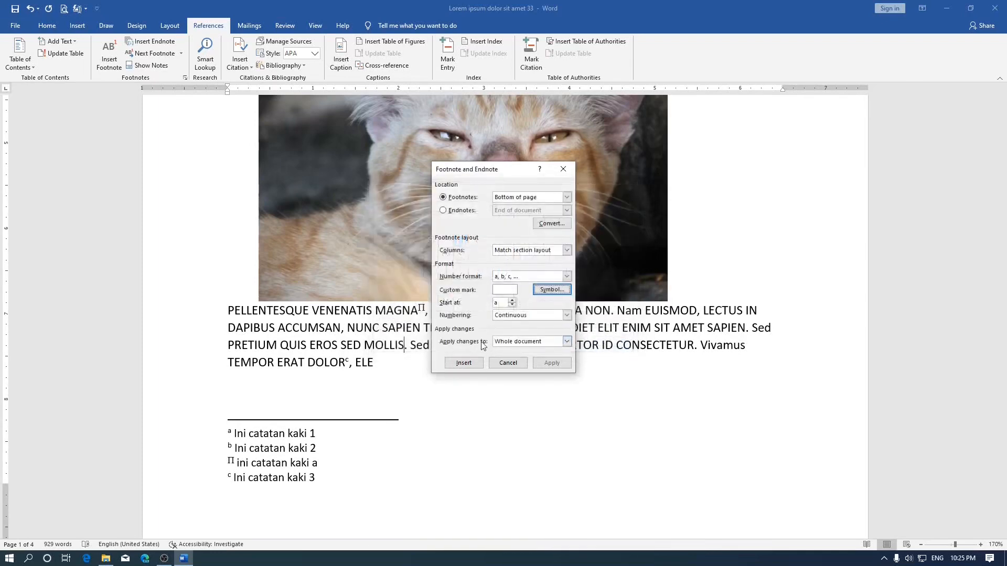
{"action": "left_click", "coordinate": [502, 291]}
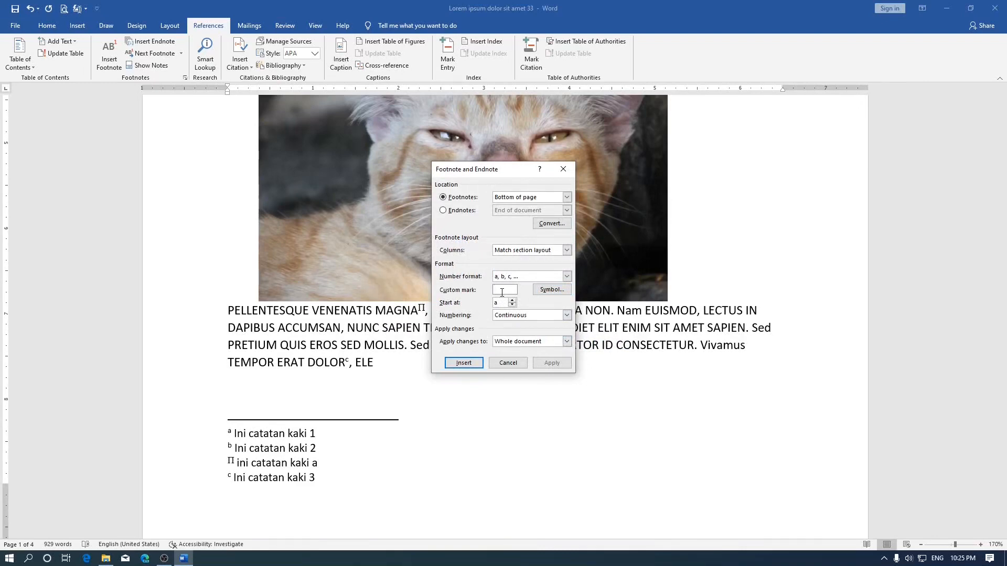
{"action": "type", "text": "z"}
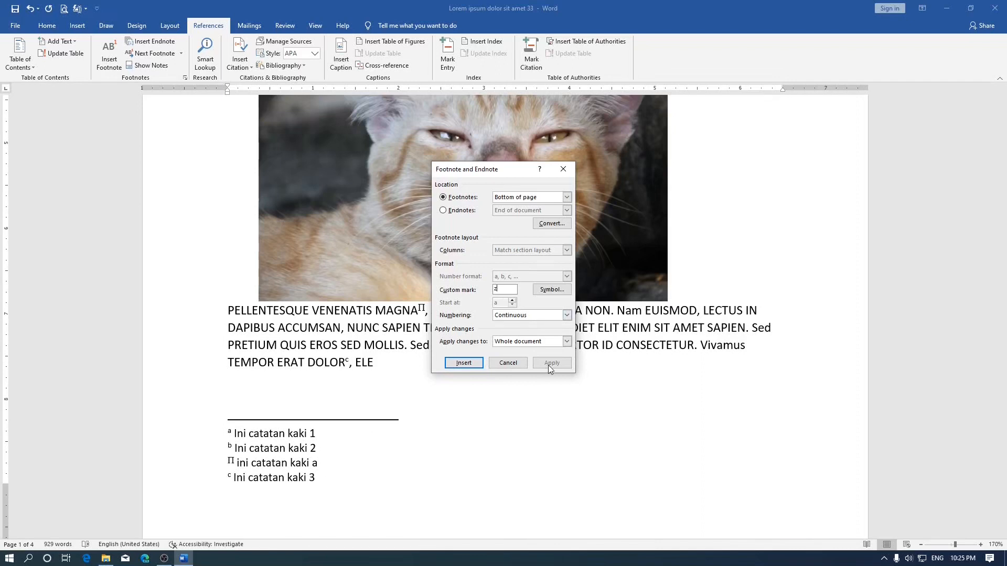
{"action": "left_click", "coordinate": [462, 364]}
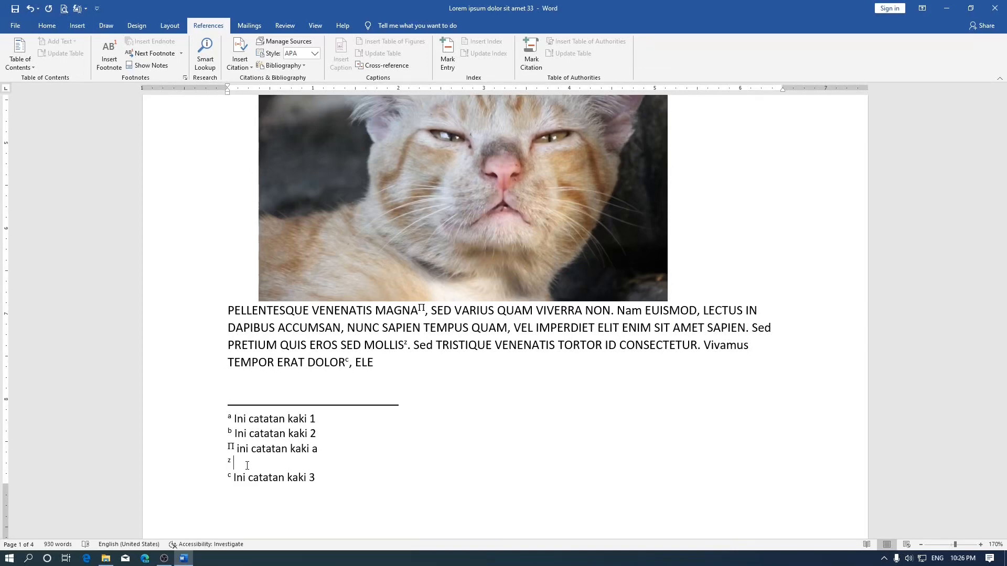
{"action": "type", "text": "ini catatan kaki b"}
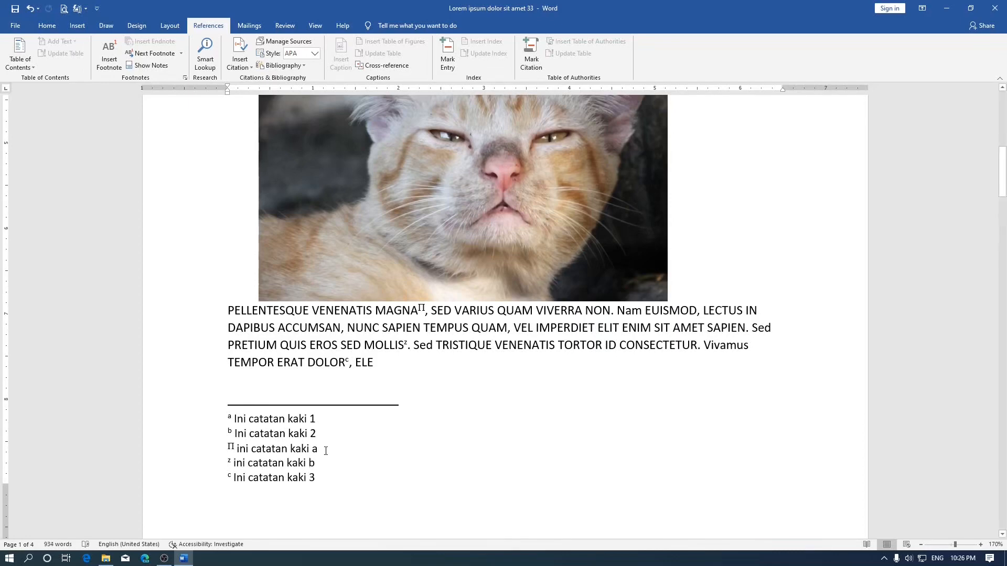
Examine the start value and numbering options for footnotes, and close them without applying anything
{"action": "left_click", "coordinate": [186, 78]}
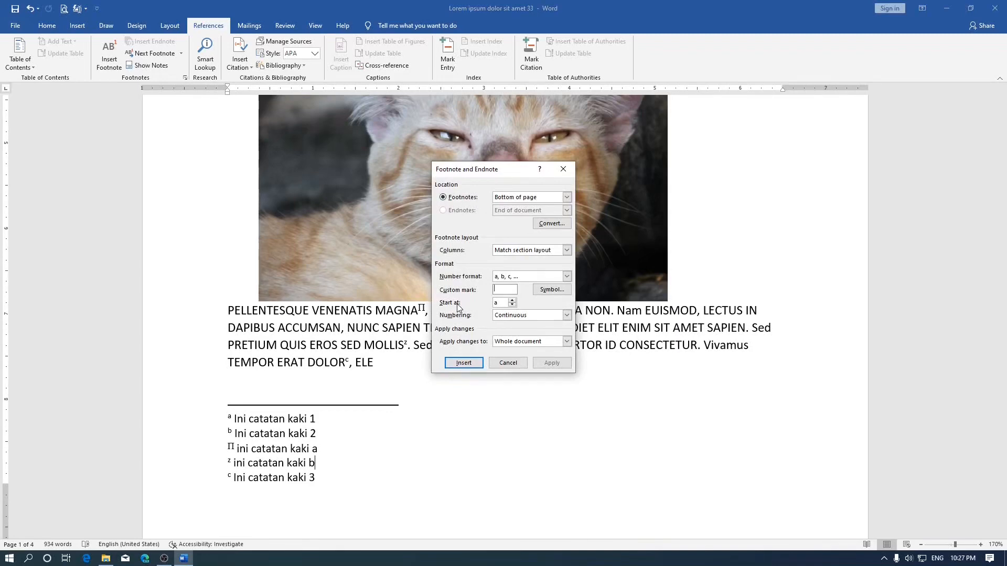
{"action": "left_click", "coordinate": [509, 362]}
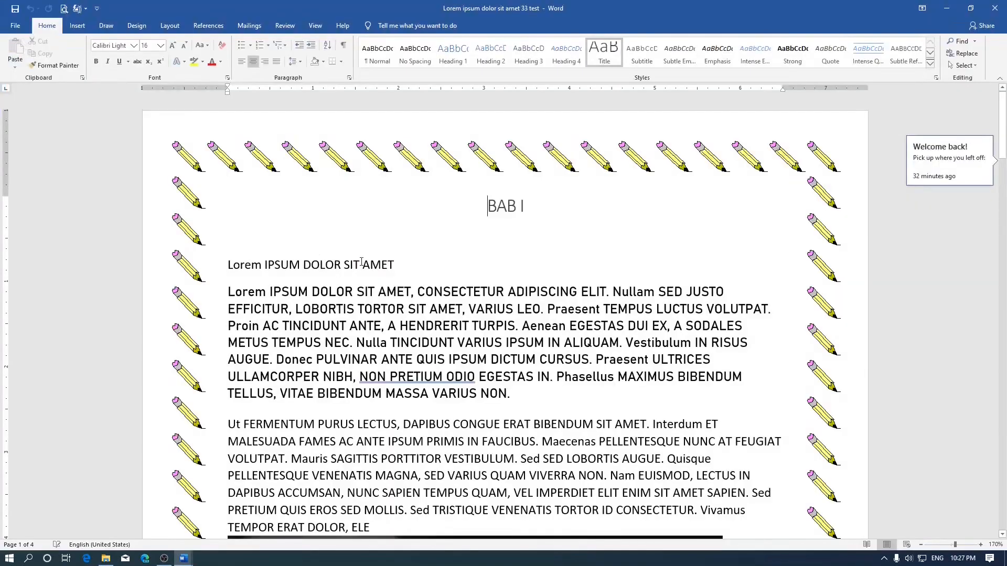
Look through the start of the document "Lorem ipsum dolor sit amet 33 test" and return to the document with the footnotes
{"action": "scroll", "coordinate": [480, 325], "scroll_direction": "down", "scroll_amount": 5}
{"action": "scroll", "coordinate": [481, 325], "scroll_direction": "down", "scroll_amount": 2}
{"action": "scroll", "coordinate": [511, 241], "scroll_direction": "up", "scroll_amount": 6}
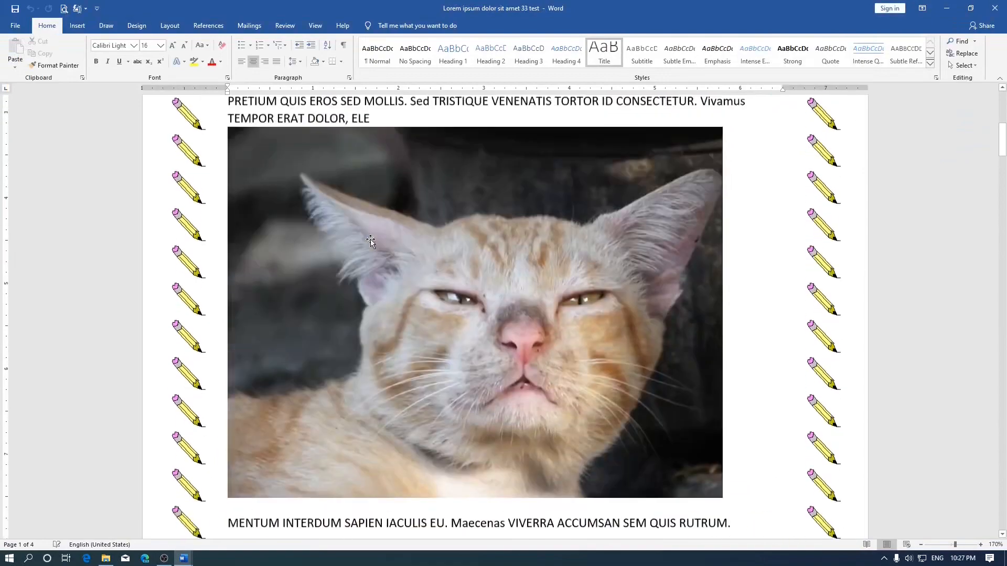
{"action": "left_click", "coordinate": [510, 242]}
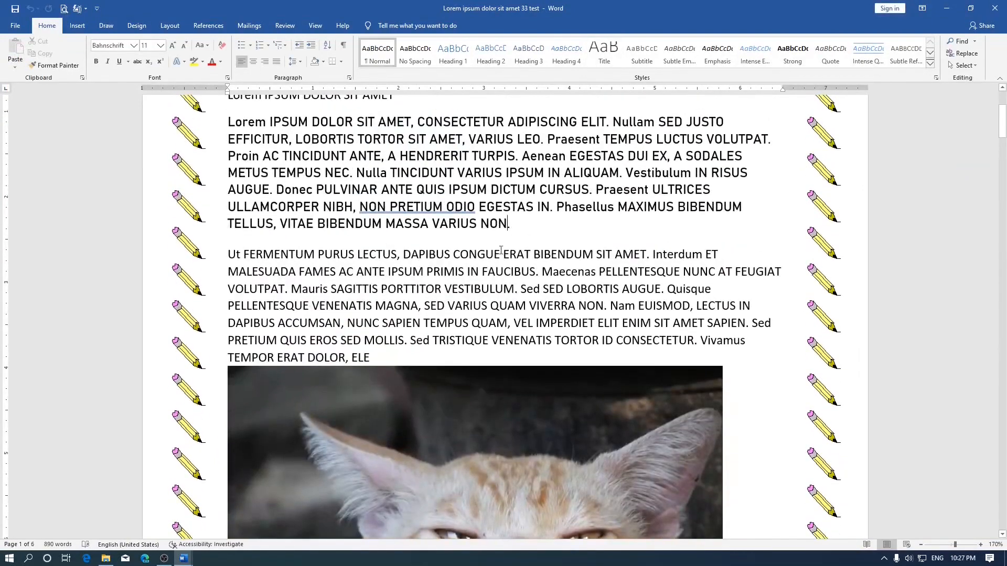
{"action": "mouse_move", "coordinate": [183, 558]}
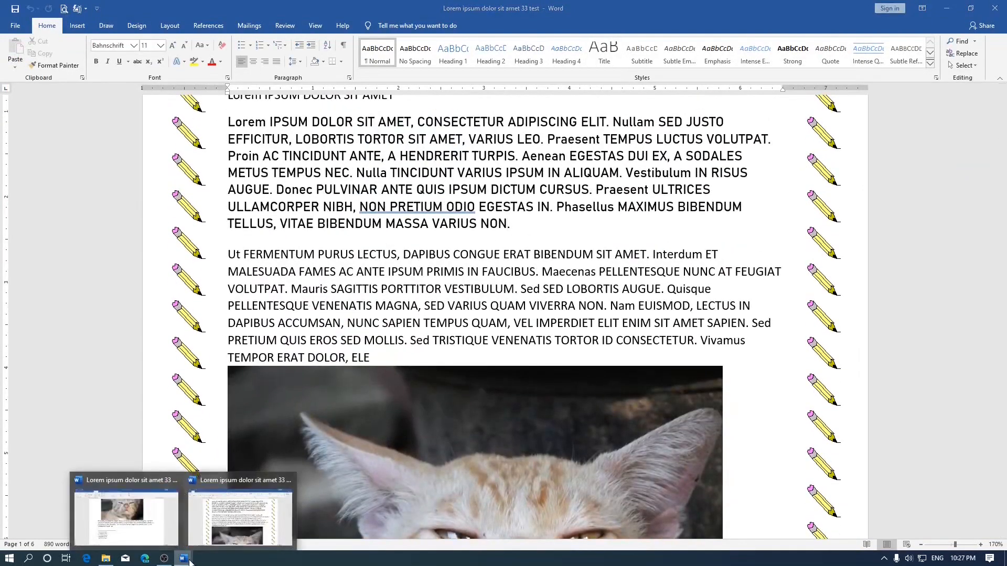
{"action": "left_click", "coordinate": [139, 526]}
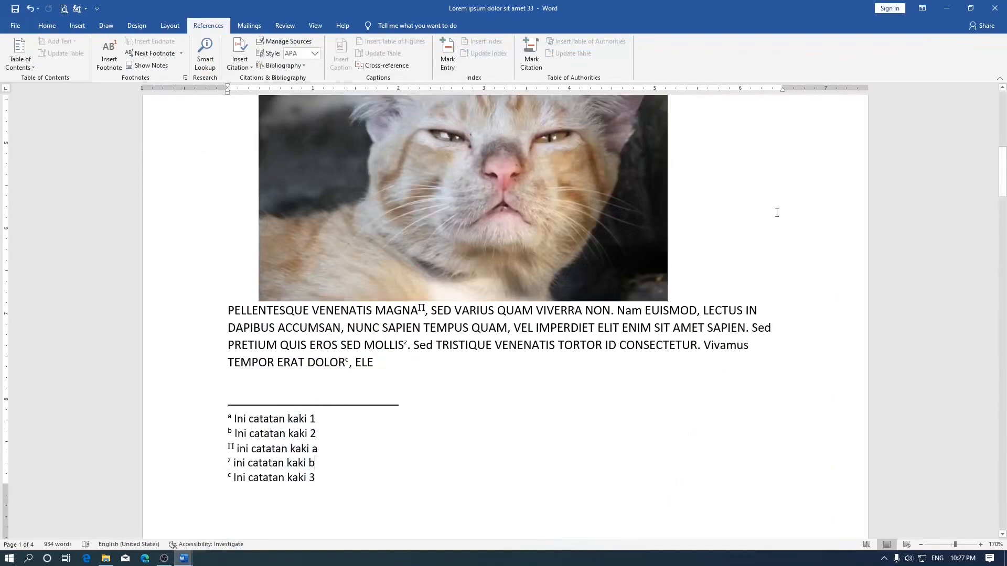
Check the last footnote at the end of the document, and switch to the document "Lorem ipsum dolor sit amet 33 test"
{"action": "left_click_drag", "start_coordinate": [1003, 171], "coordinate": [1005, 505]}
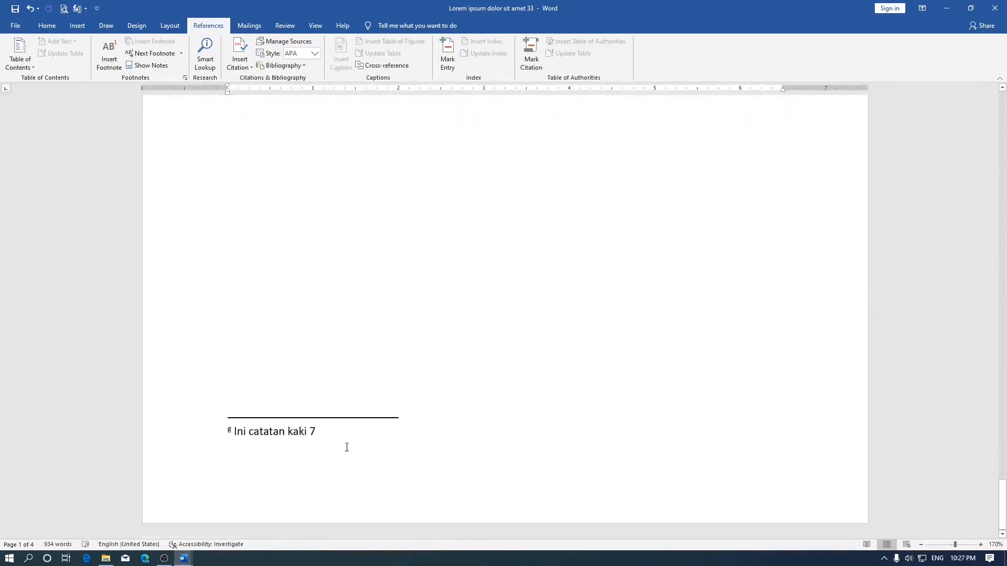
{"action": "left_click", "coordinate": [285, 440]}
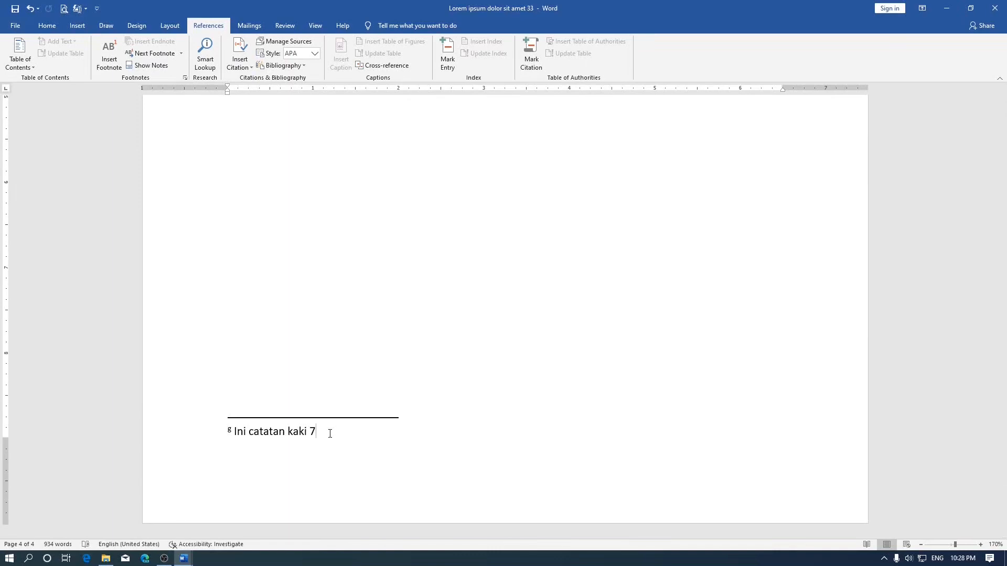
{"action": "mouse_move", "coordinate": [188, 560]}
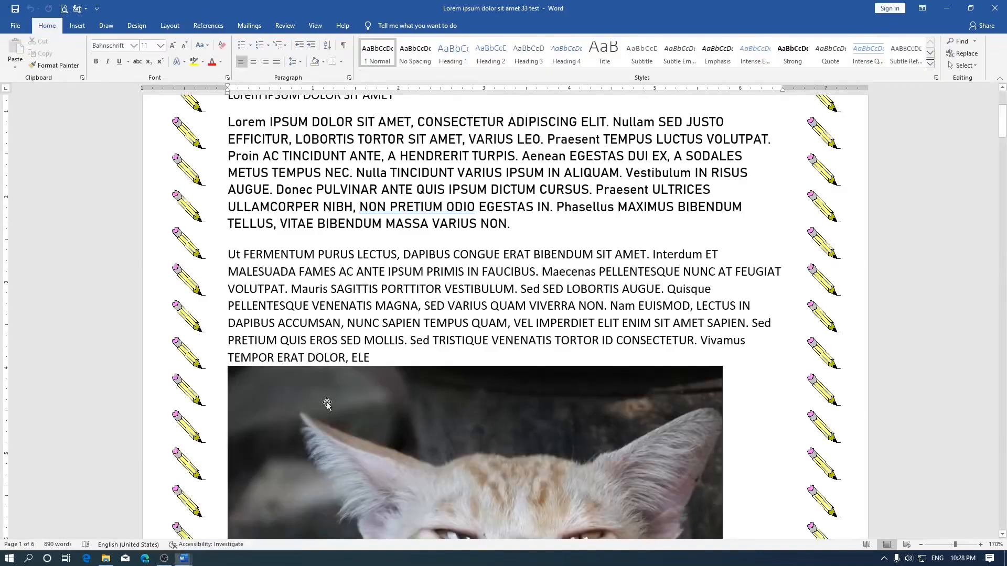
{"action": "left_click", "coordinate": [229, 532]}
Open the footnote options for a note after VARIUS NON and choose the number format "a, b, c, ..."
{"action": "left_click", "coordinate": [208, 25]}
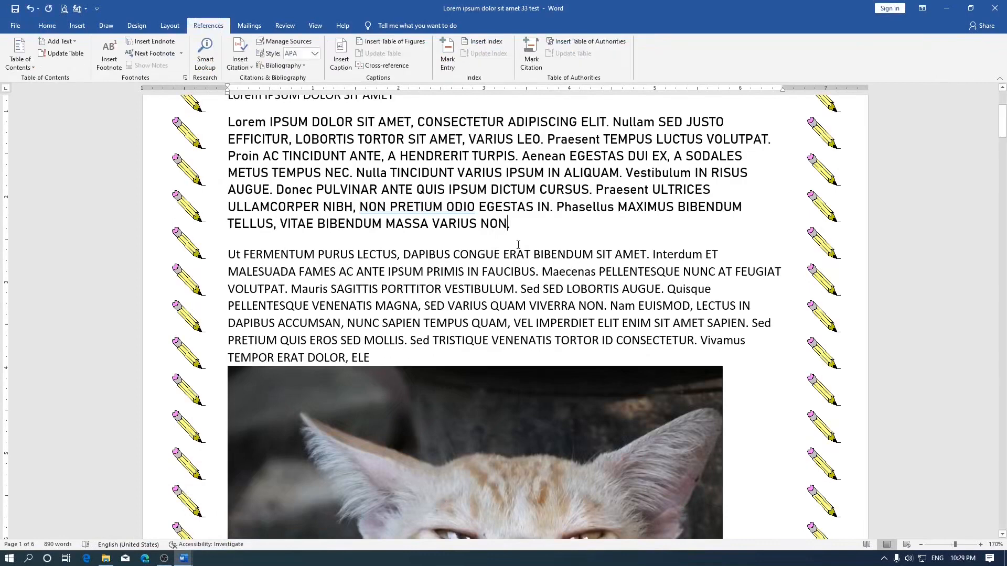
{"action": "left_click", "coordinate": [184, 78]}
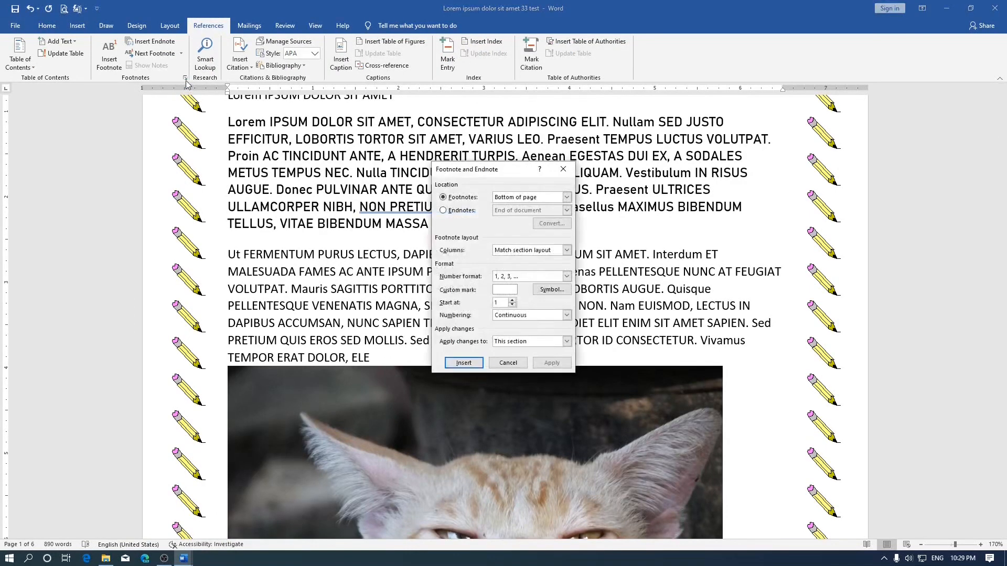
{"action": "left_click", "coordinate": [506, 278]}
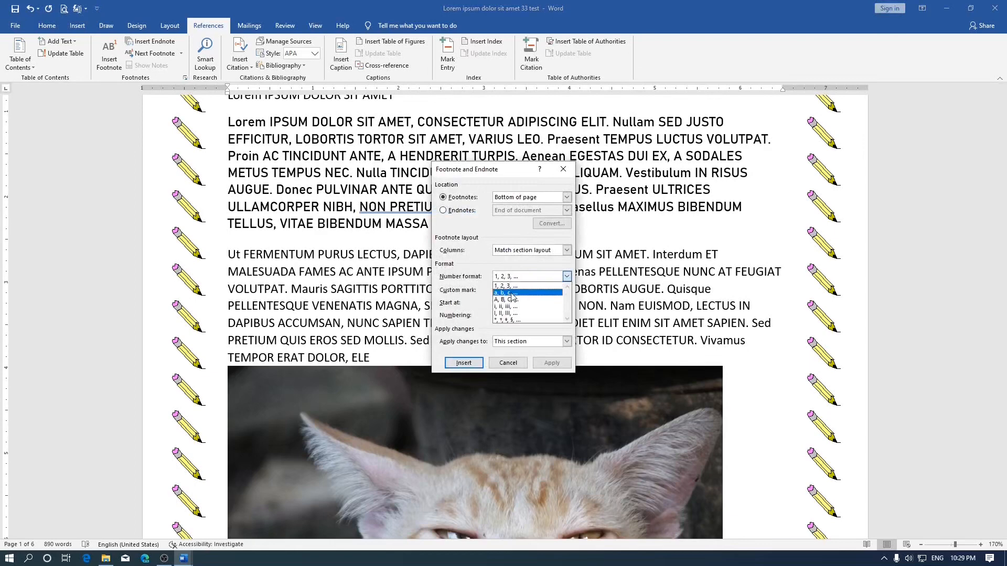
{"action": "left_click", "coordinate": [513, 294]}
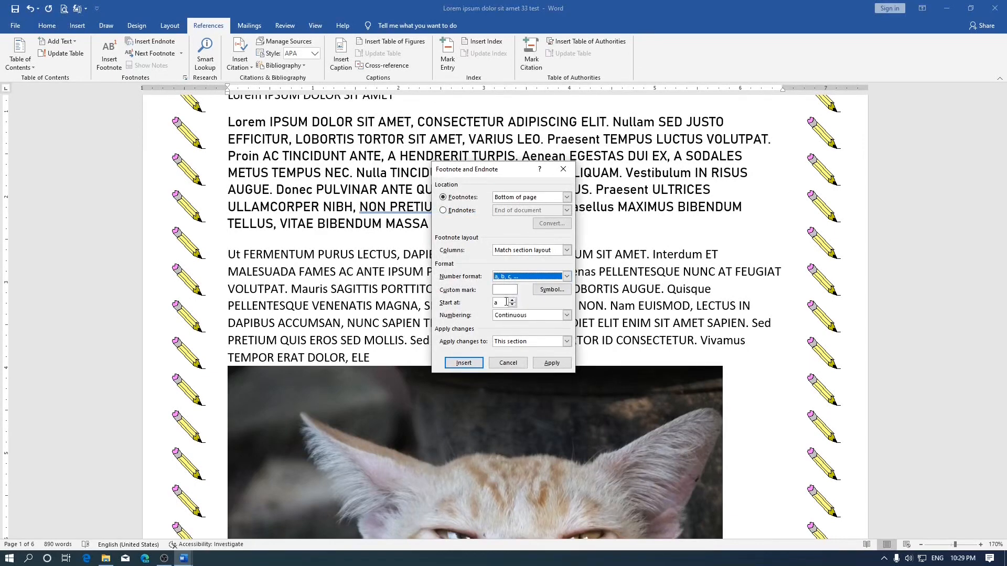
Set the footnote numbering to start at h, insert the footnote, and enter "Ini catatan kaki 8" as its text
{"action": "left_click", "coordinate": [506, 302]}
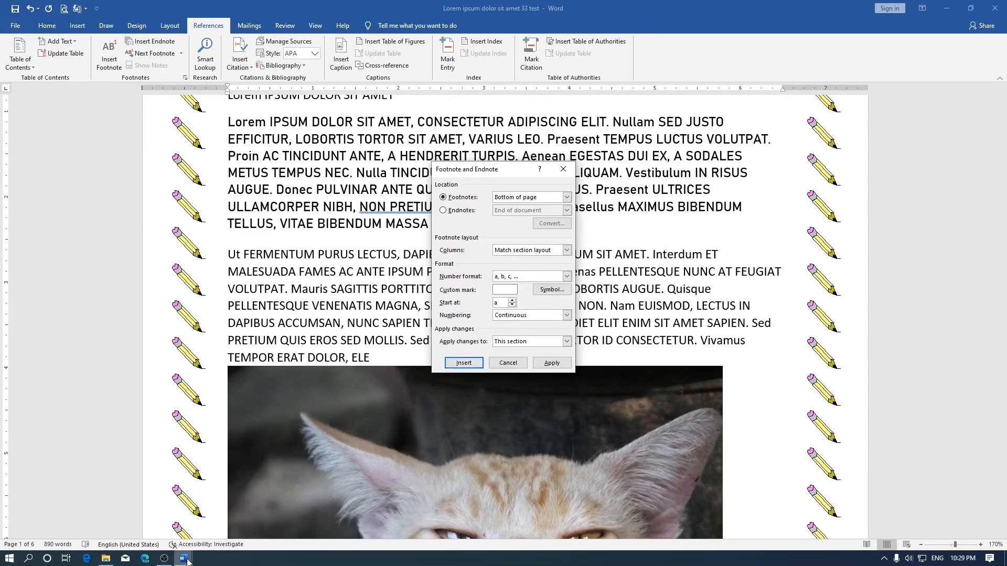
{"action": "double_click", "coordinate": [512, 302]}
{"action": "left_click", "coordinate": [504, 300]}
{"action": "left_click", "coordinate": [457, 365]}
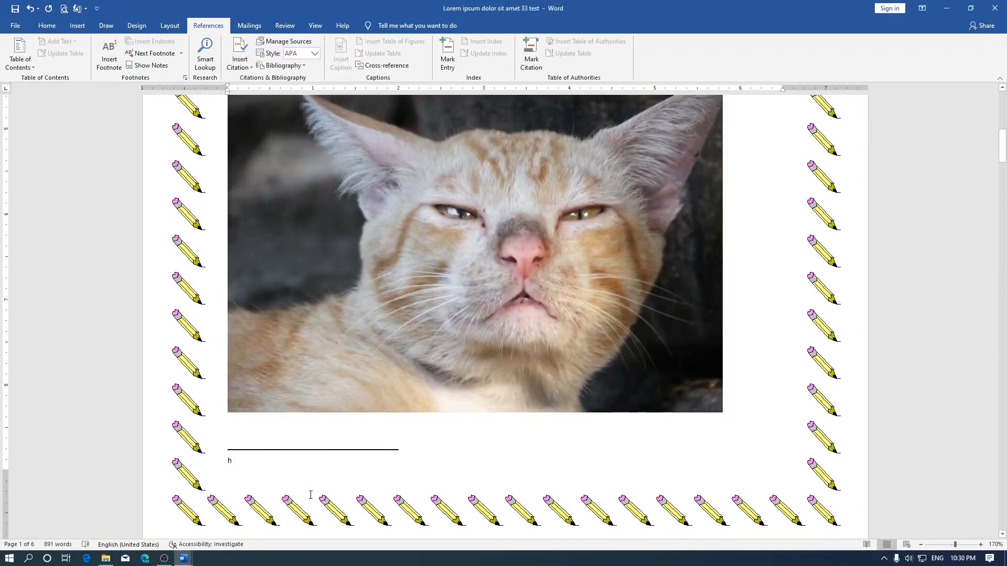
{"action": "type", "text": "Ini catatan kaki 8"}
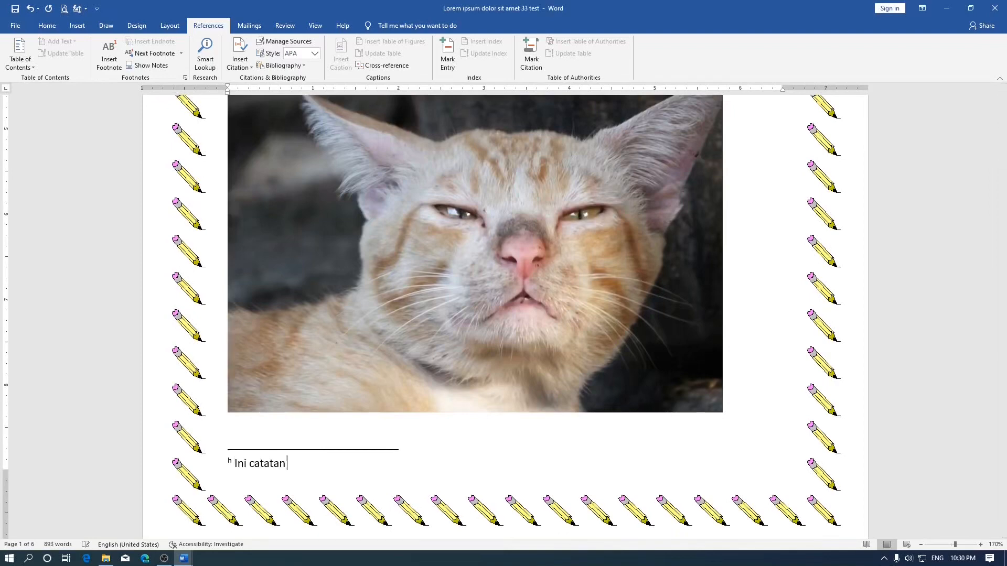